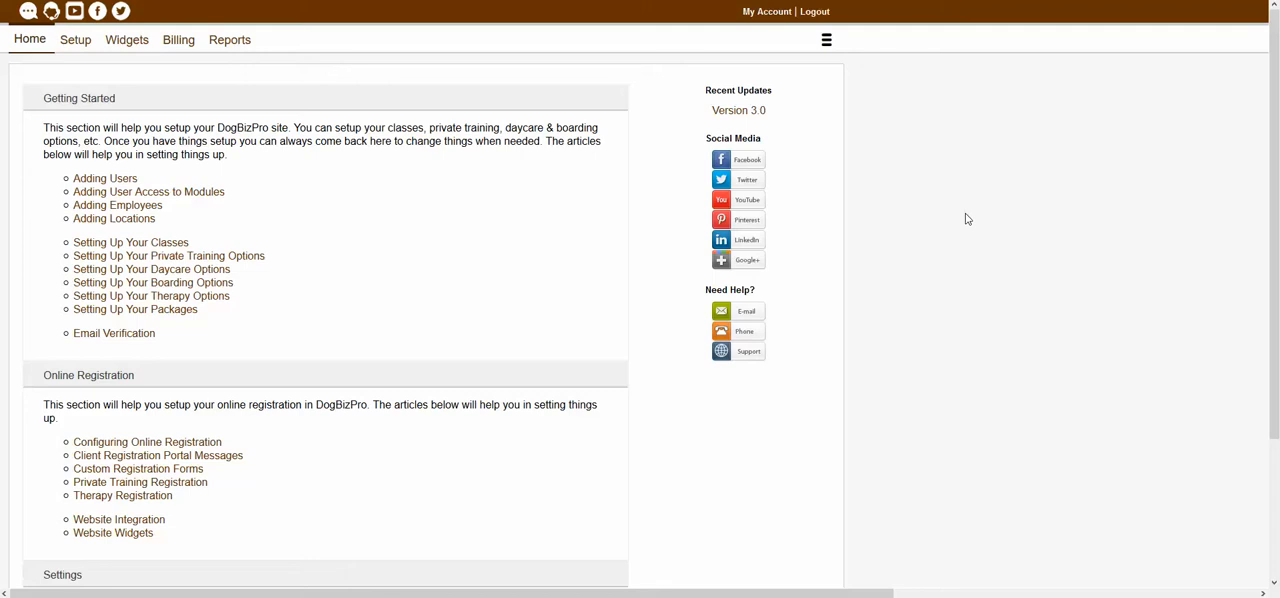
- Open the Packages page in the Products & Services setup
left_click(826, 40)
left_click(751, 72)
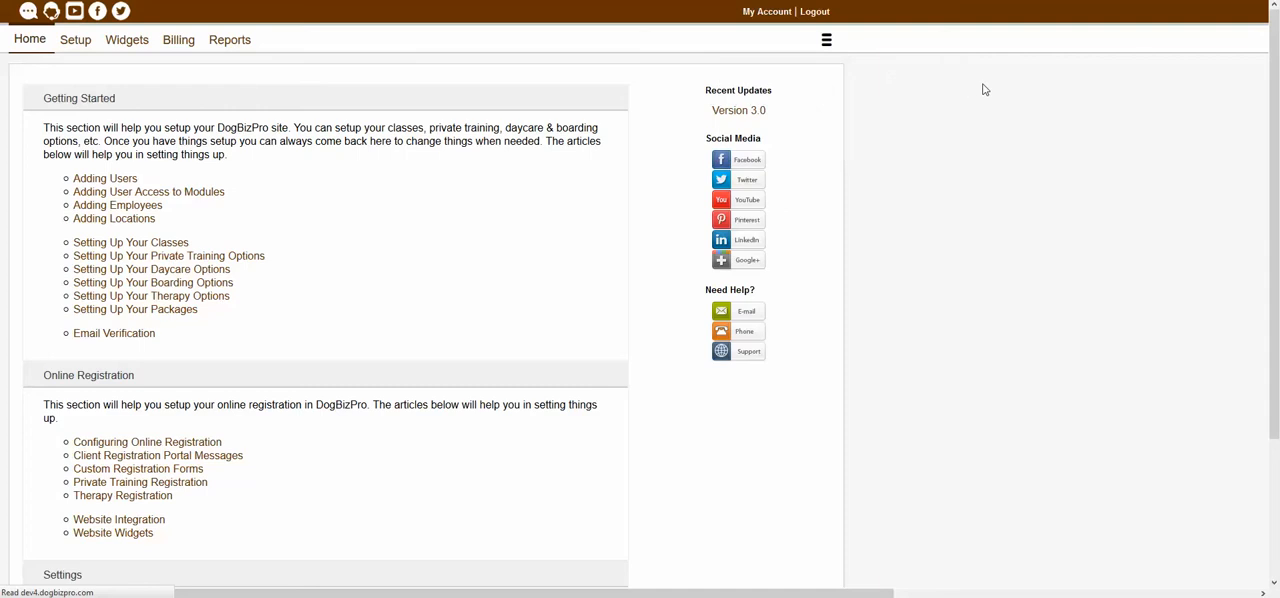
left_click(79, 44)
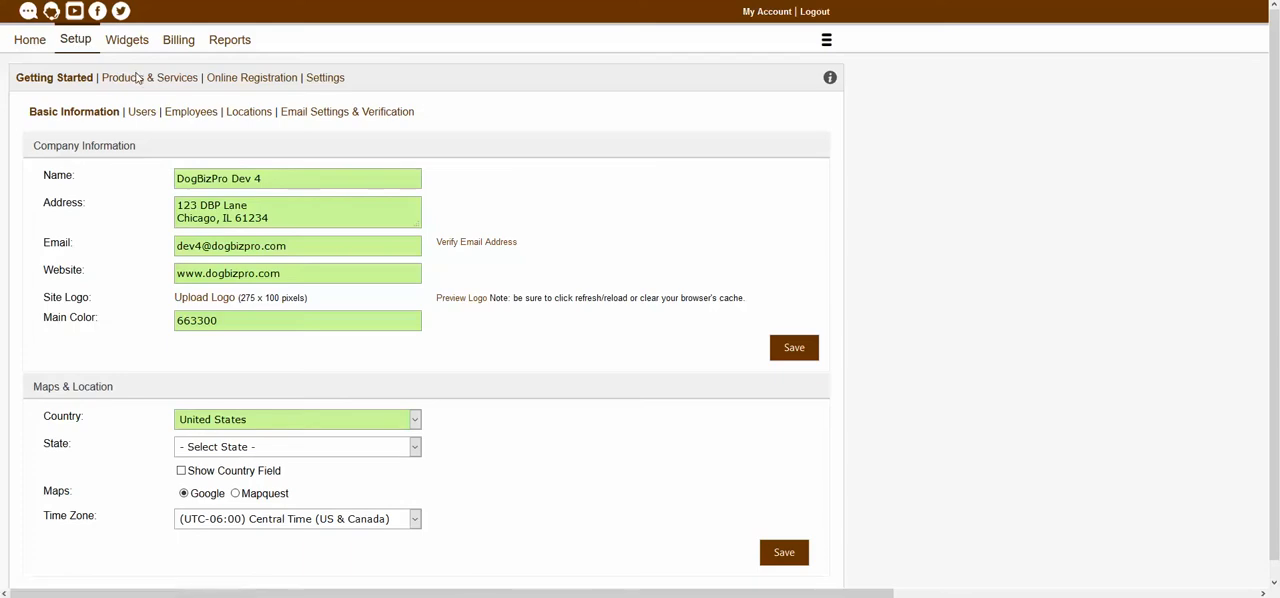
left_click(138, 77)
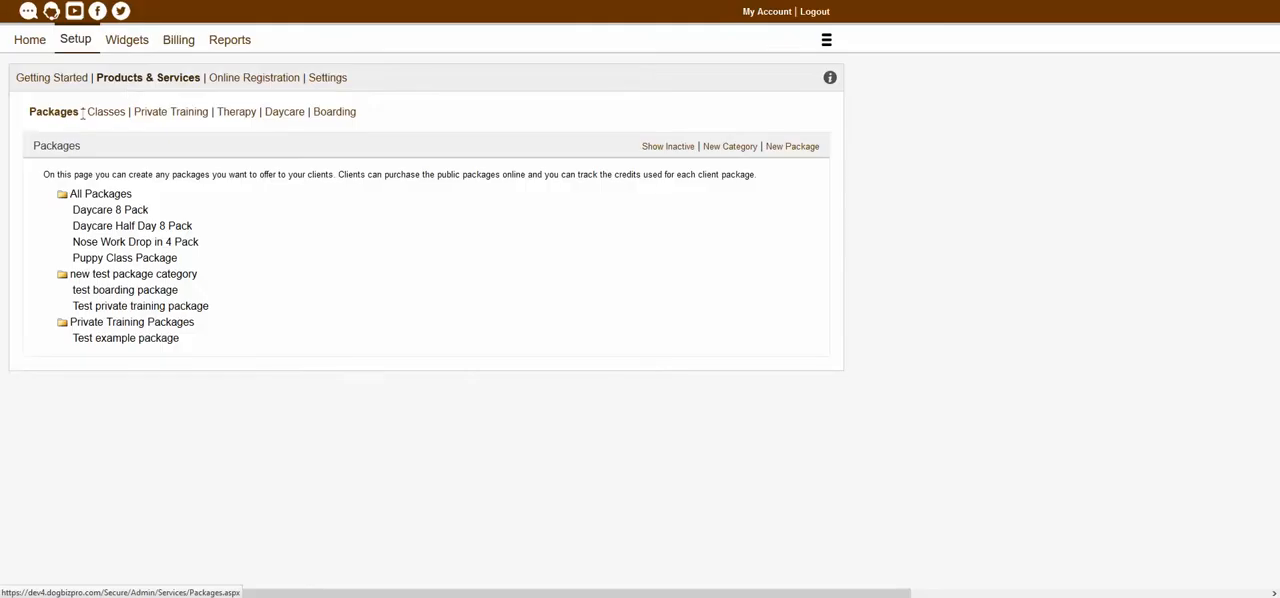
left_click(64, 114)
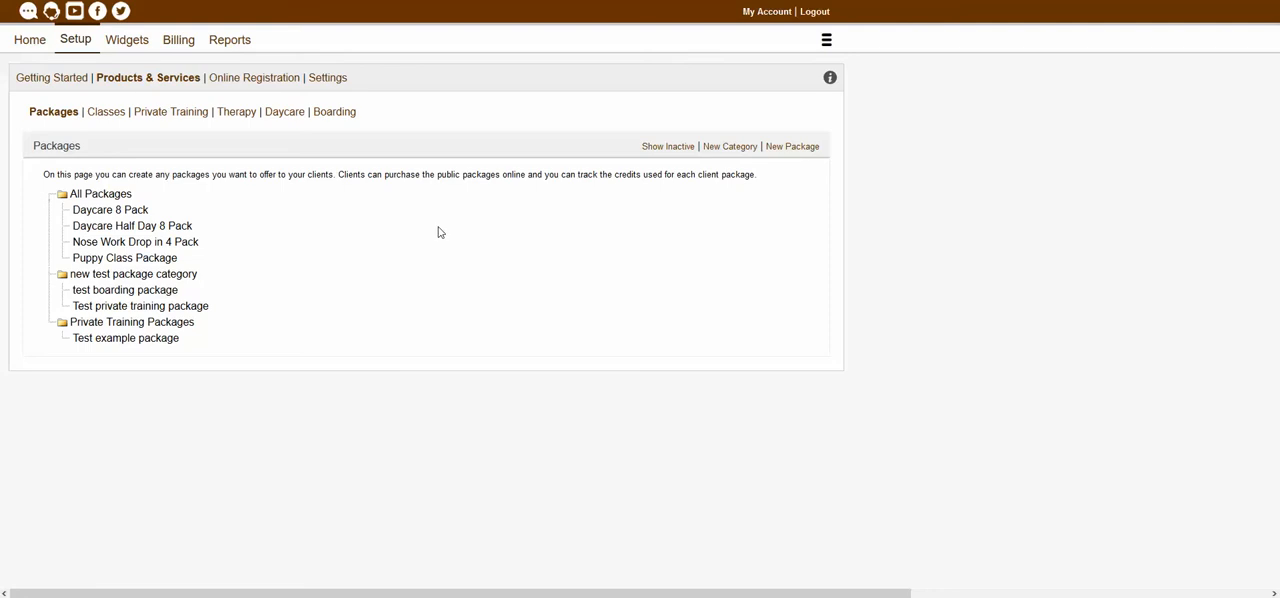
- View the items contained in Test example package, and close the item list
left_click(112, 343)
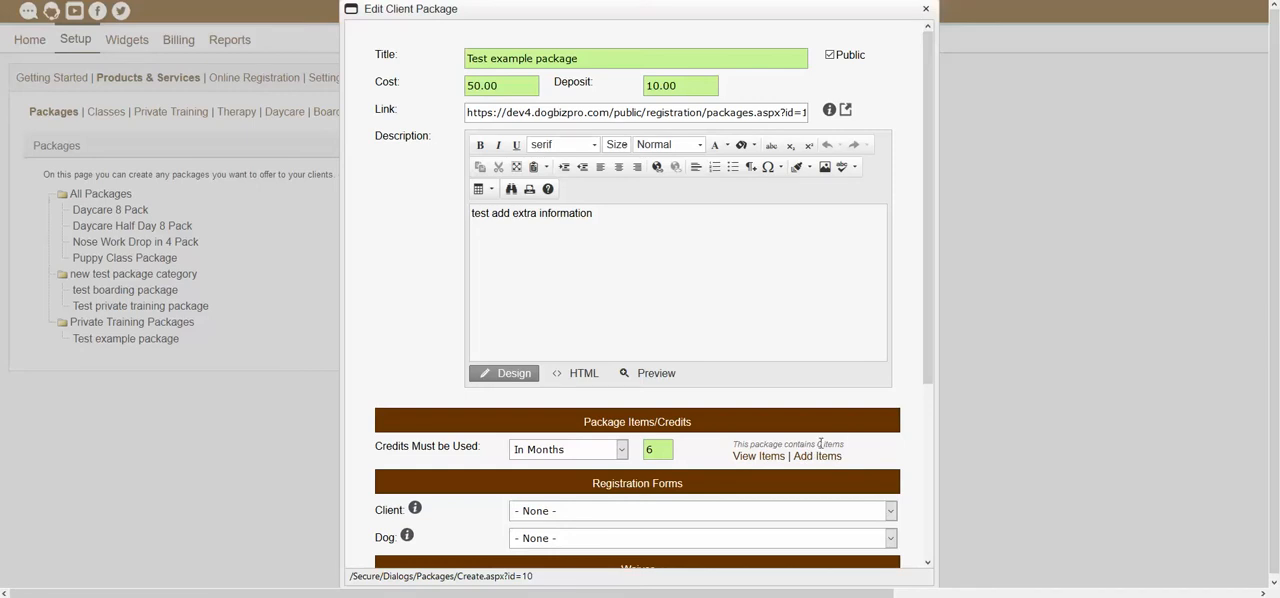
left_click(758, 458)
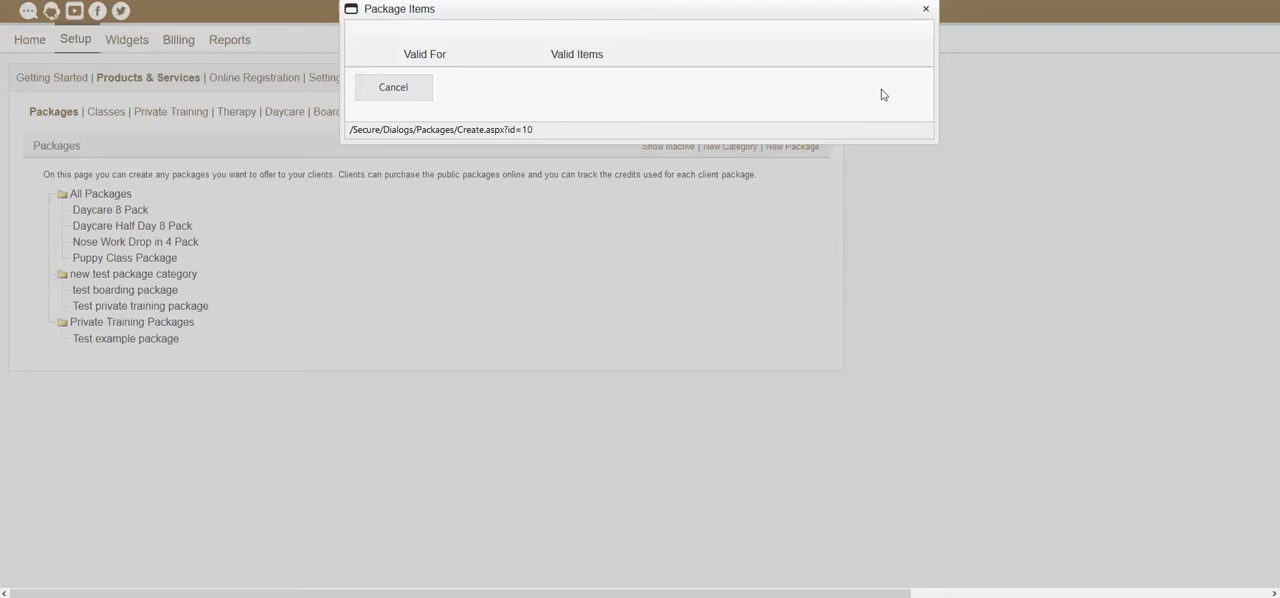
left_click(926, 10)
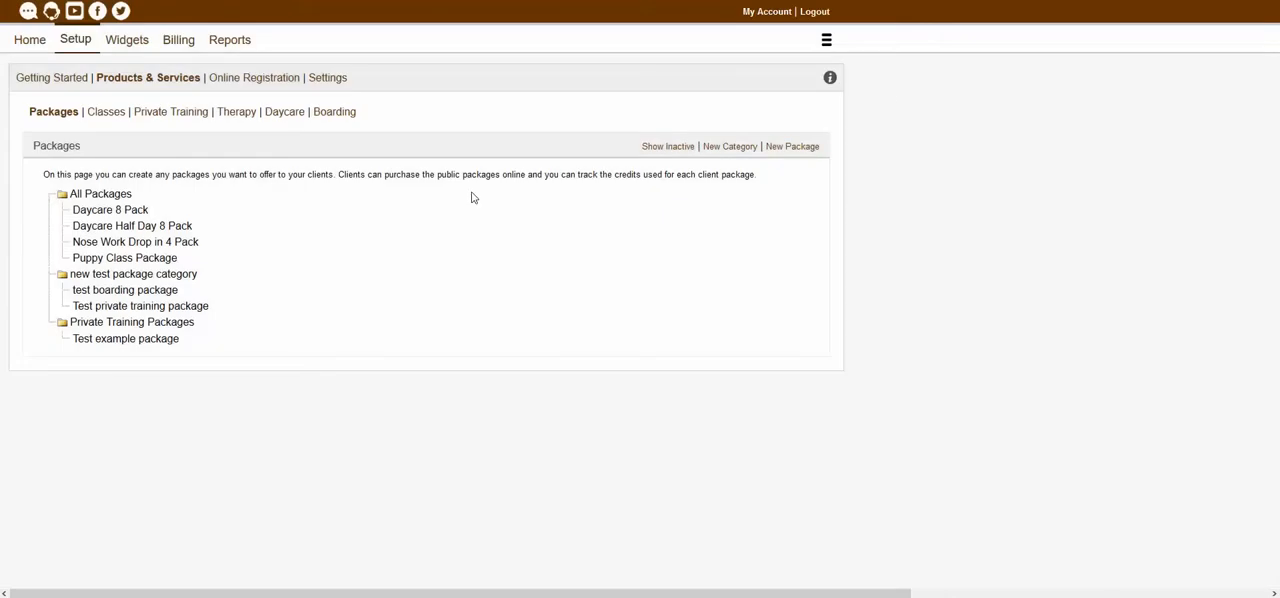
- Start a new package item for Test example package and make it valid for Private Training
left_click(140, 342)
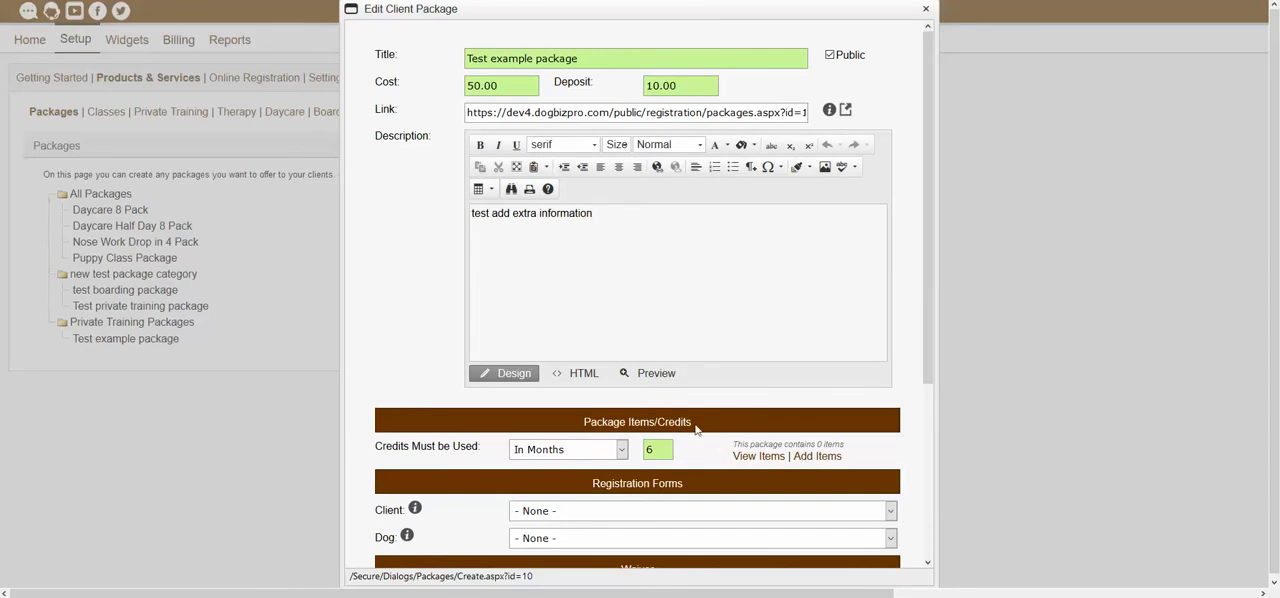
scroll(720, 438, "down", 2)
scroll(720, 438, "down", 1)
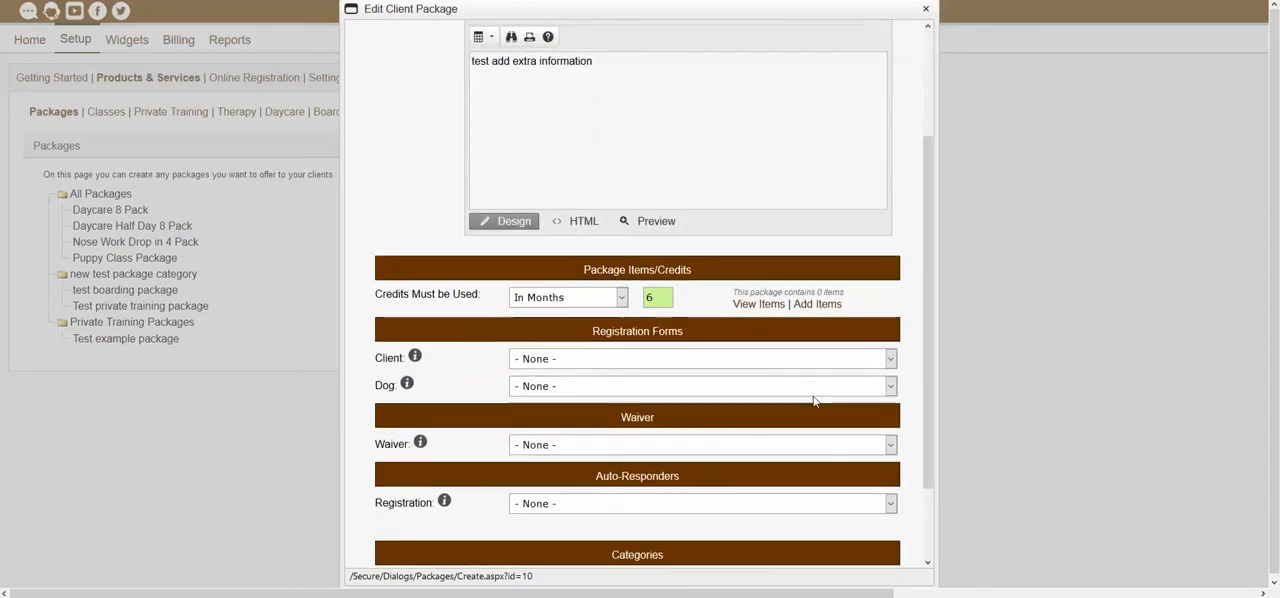
left_click(818, 305)
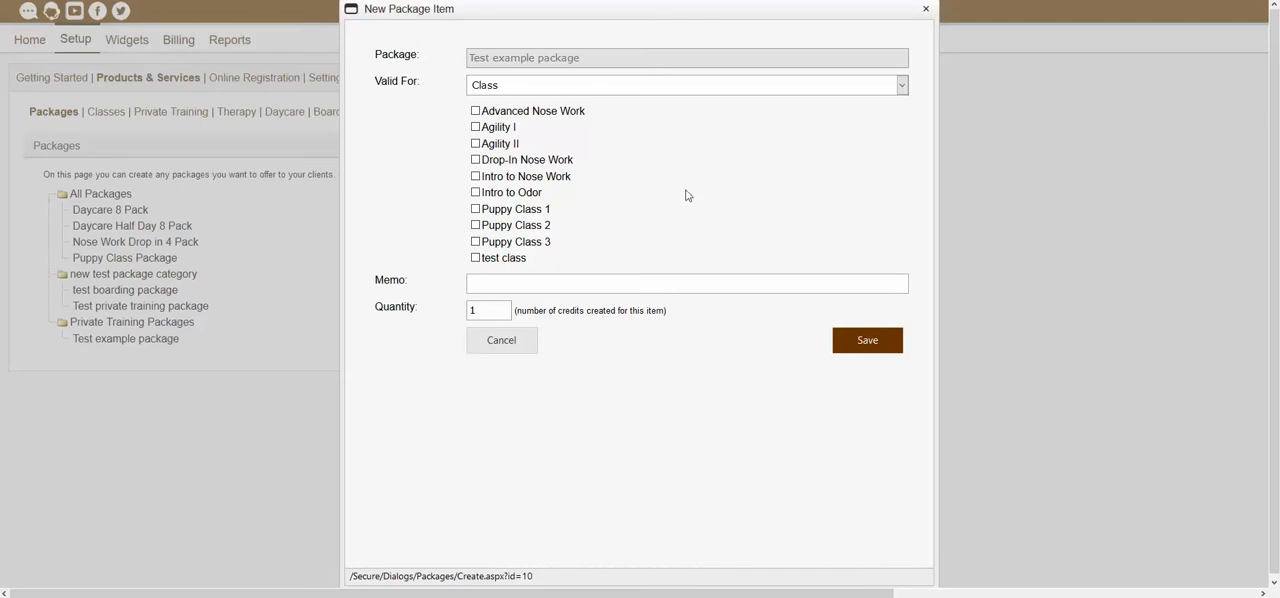
left_click(551, 87)
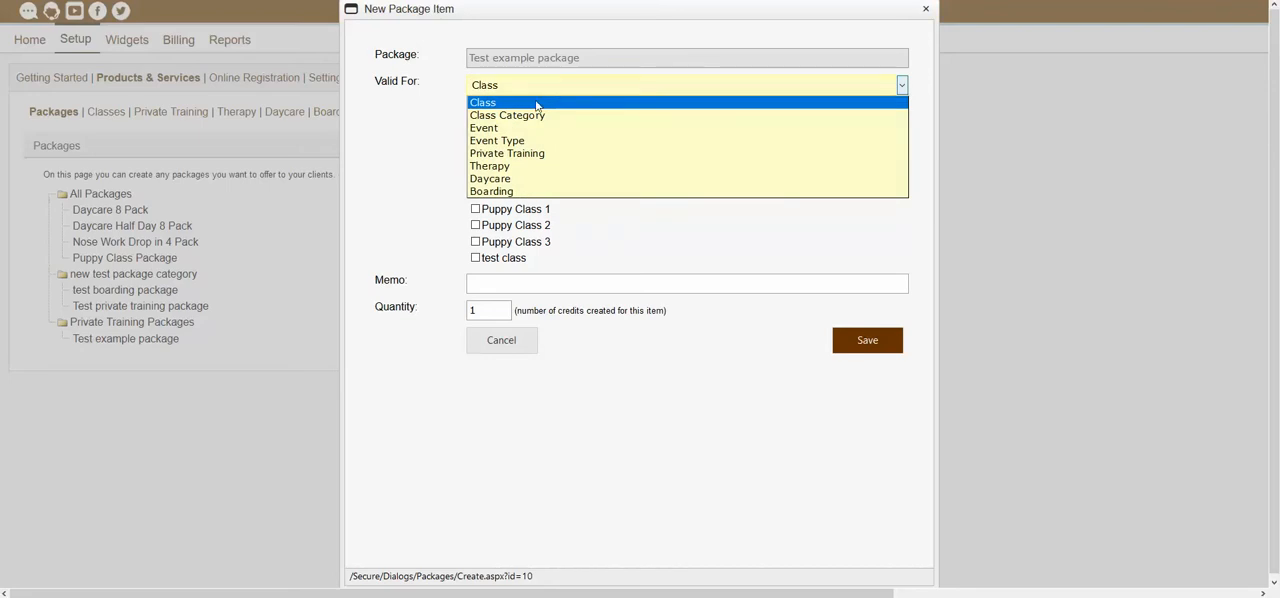
left_click(538, 155)
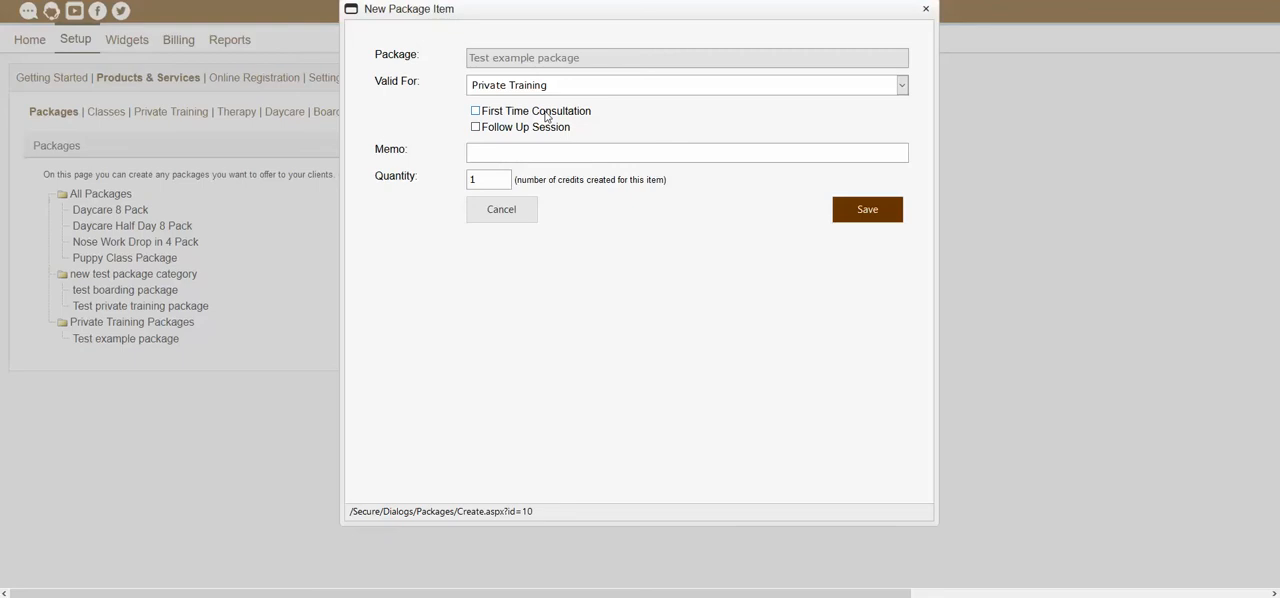
- Include First Time Consultation and Follow Up Session in the item, and append "Test" to its memo
left_click(476, 111)
left_click(476, 127)
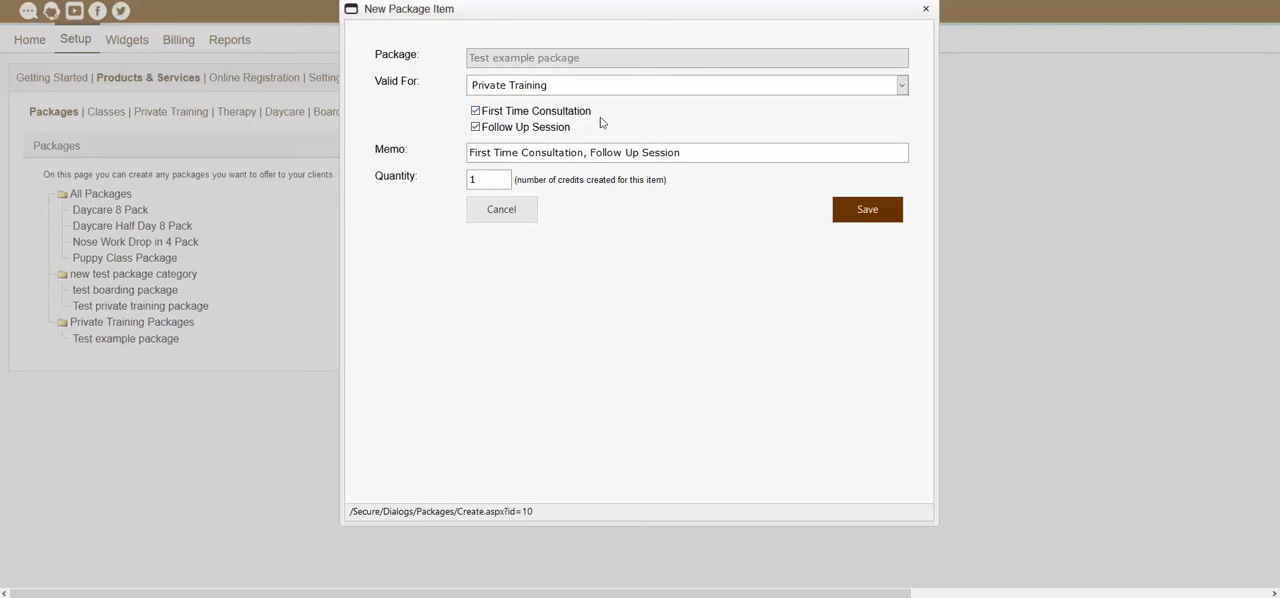
left_click(476, 127)
left_click(477, 129)
left_click(730, 152)
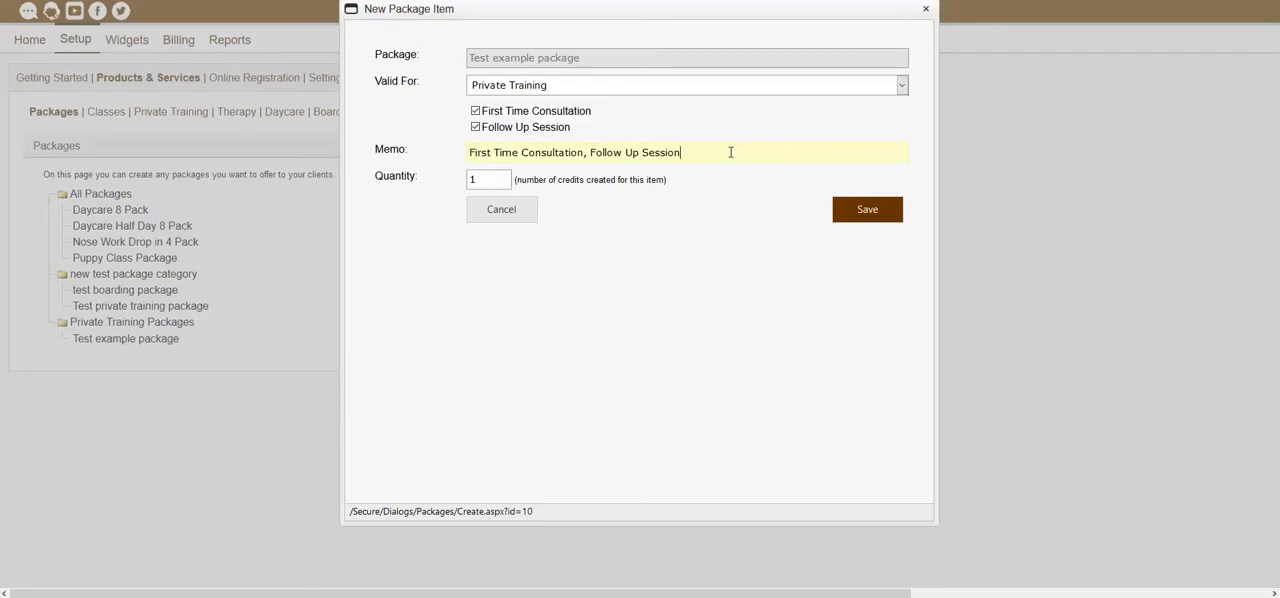
type("Test")
left_click(683, 152)
left_click(895, 258)
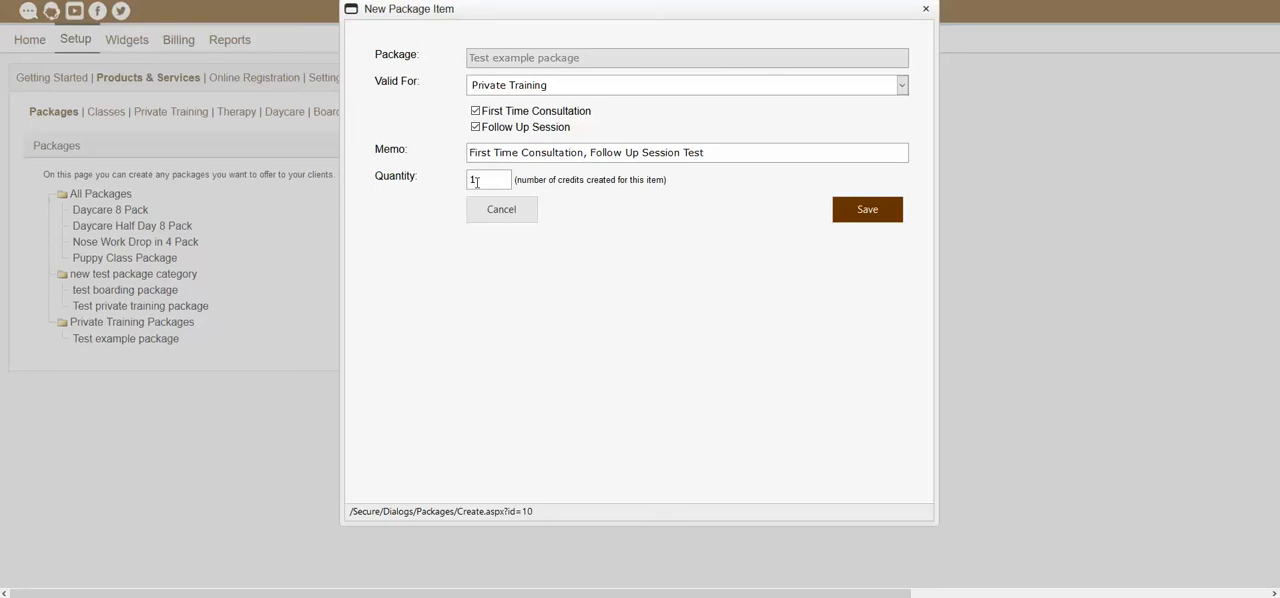
- Set the item's quantity to 5 credits and save the new package item
left_click(476, 182)
key("BackSpace")
type("5")
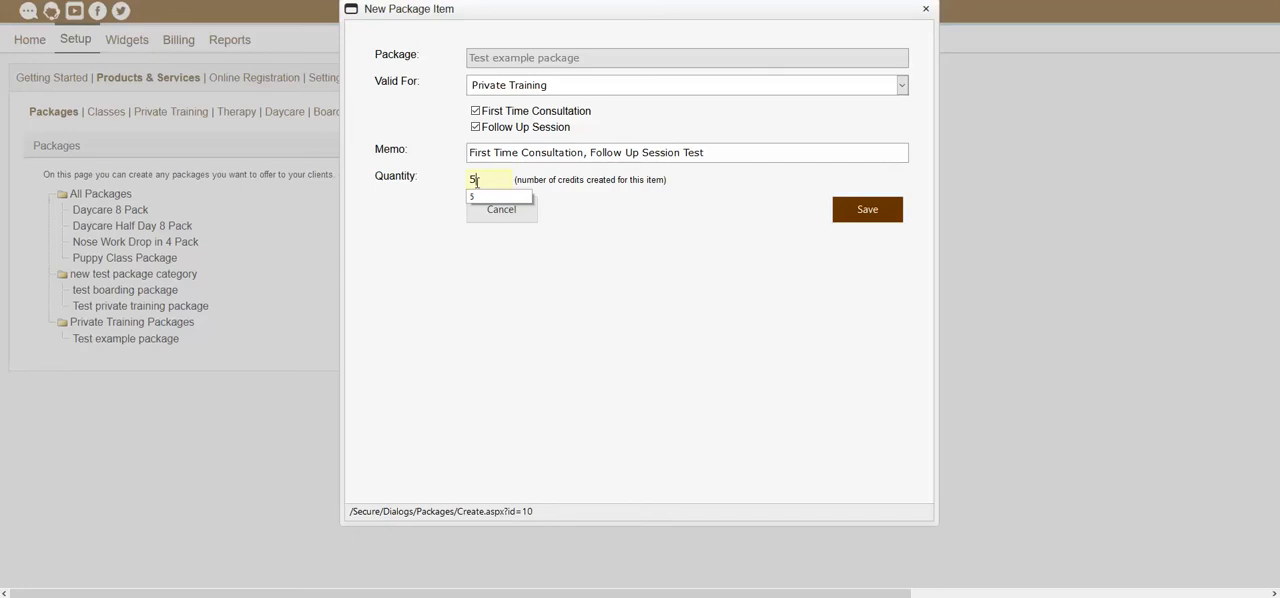
left_click(549, 228)
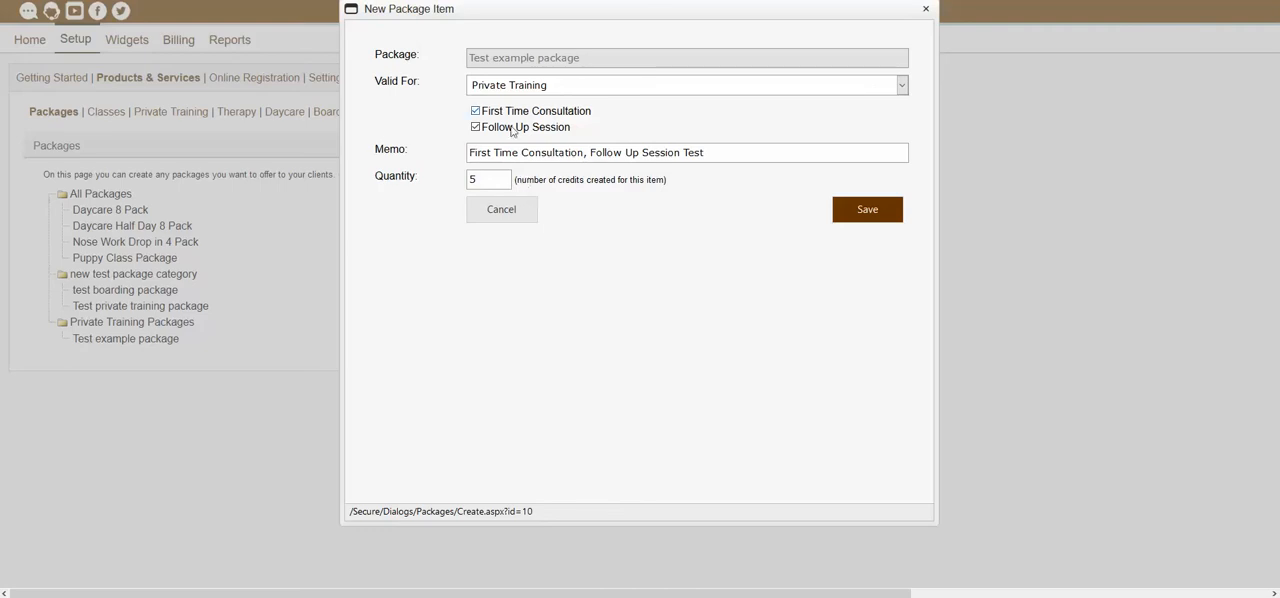
left_click(495, 181)
left_click(676, 228)
left_click(862, 216)
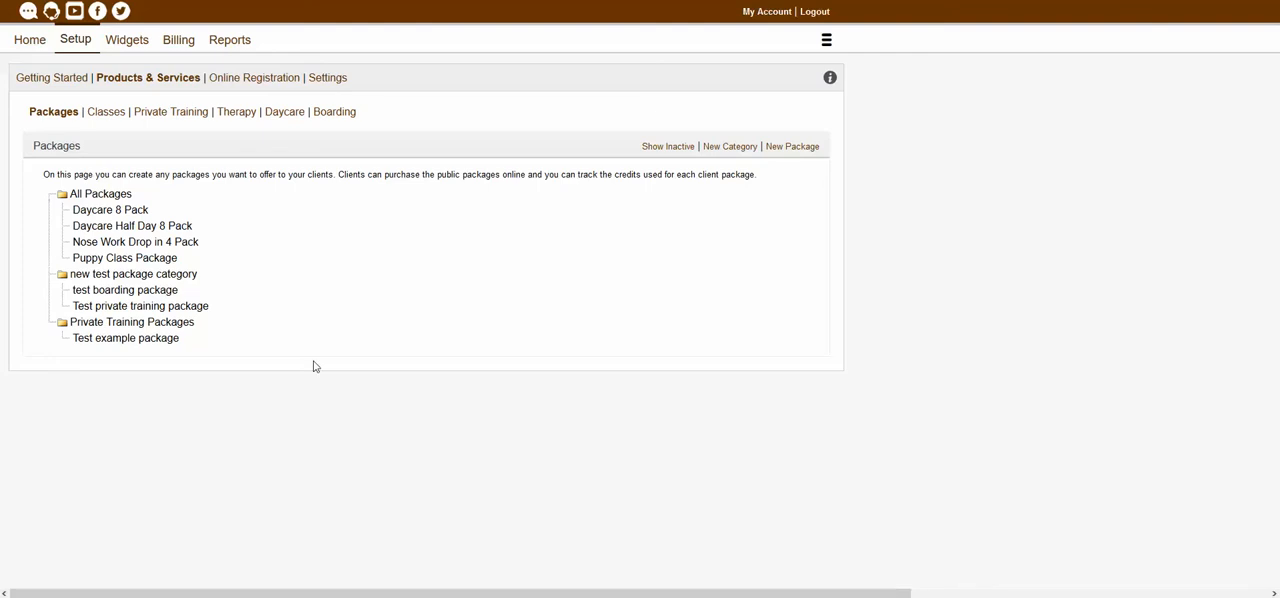
- Delete the first Private Training item from Test example package, and check the package's item count
left_click(143, 340)
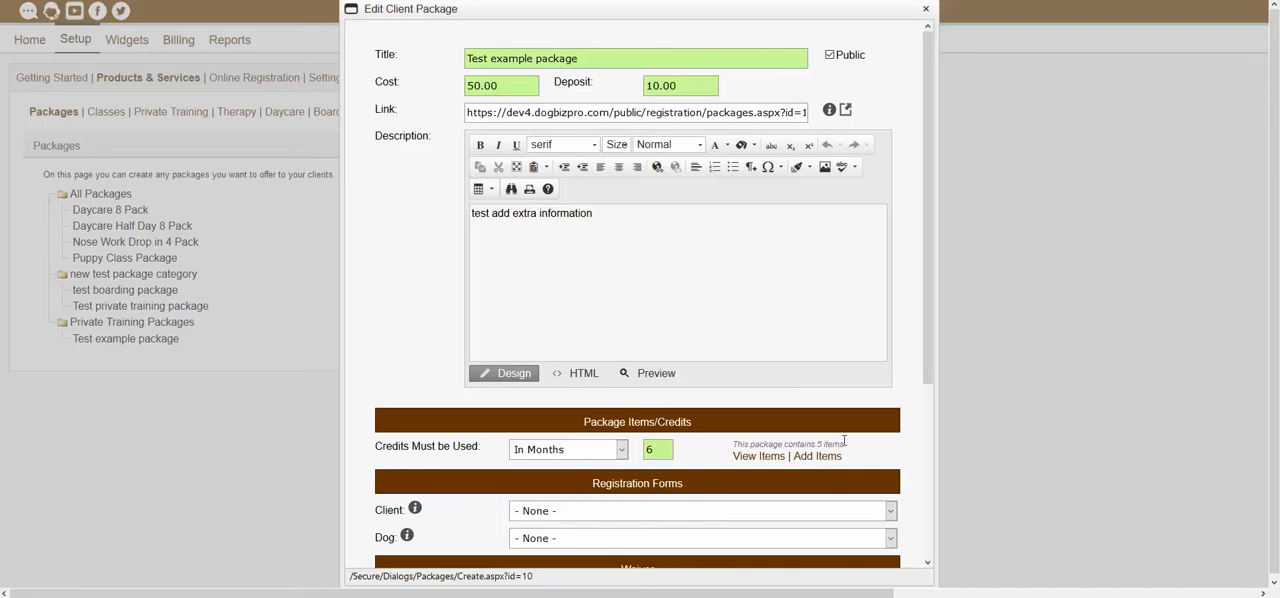
left_click(761, 460)
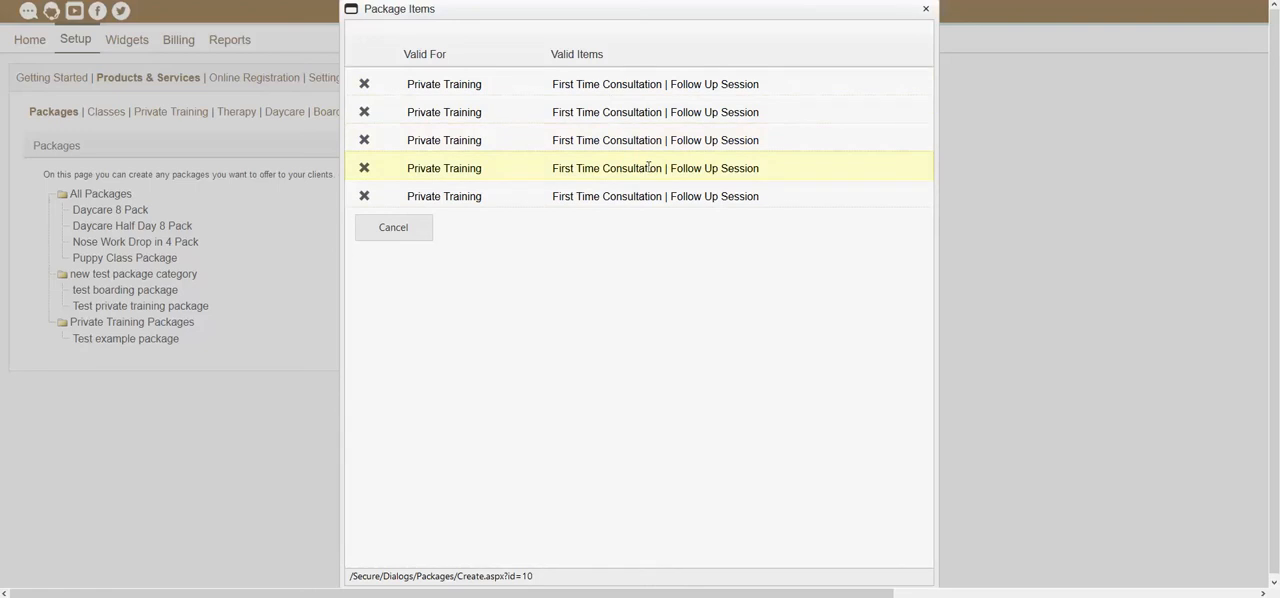
left_click(366, 86)
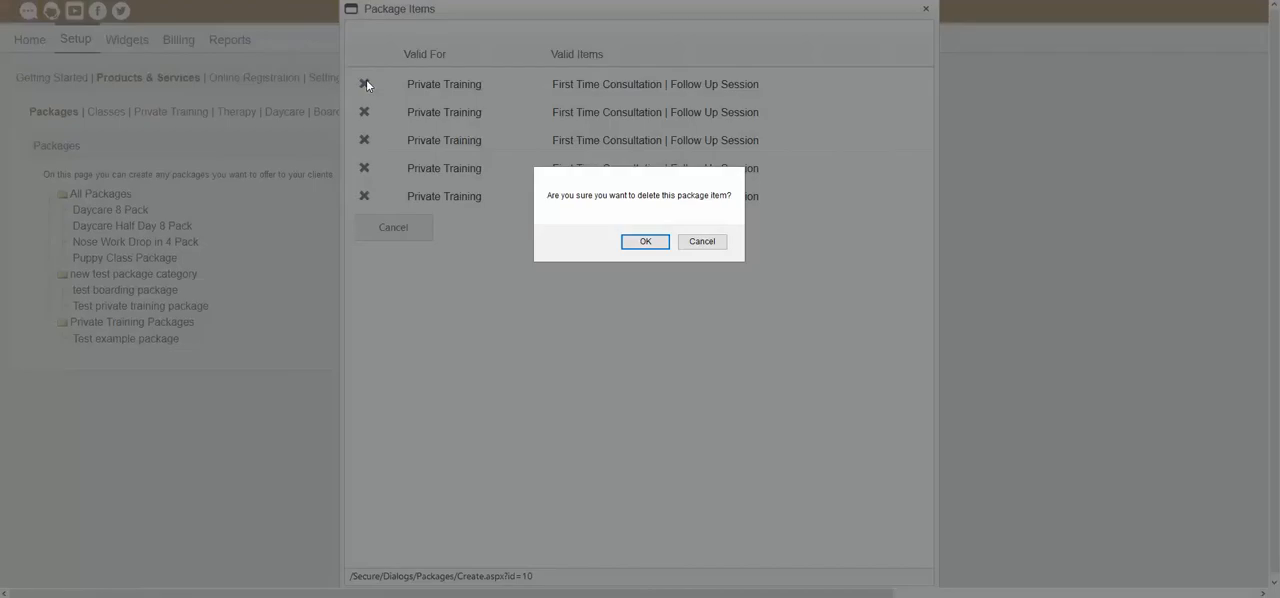
left_click(657, 246)
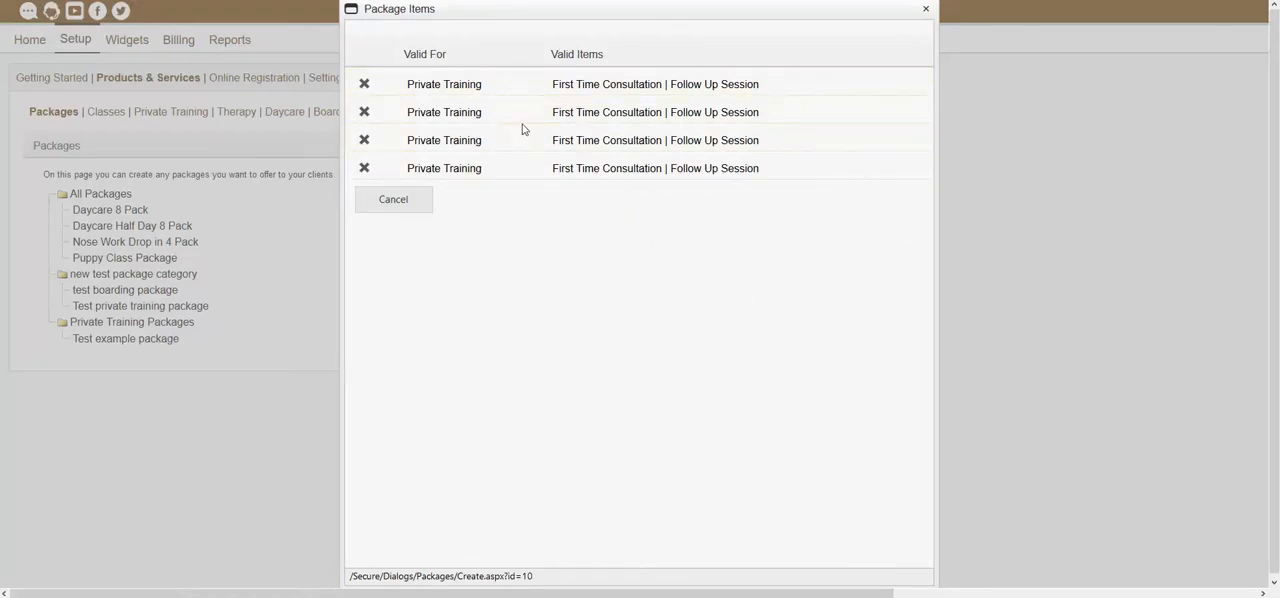
left_click(925, 9)
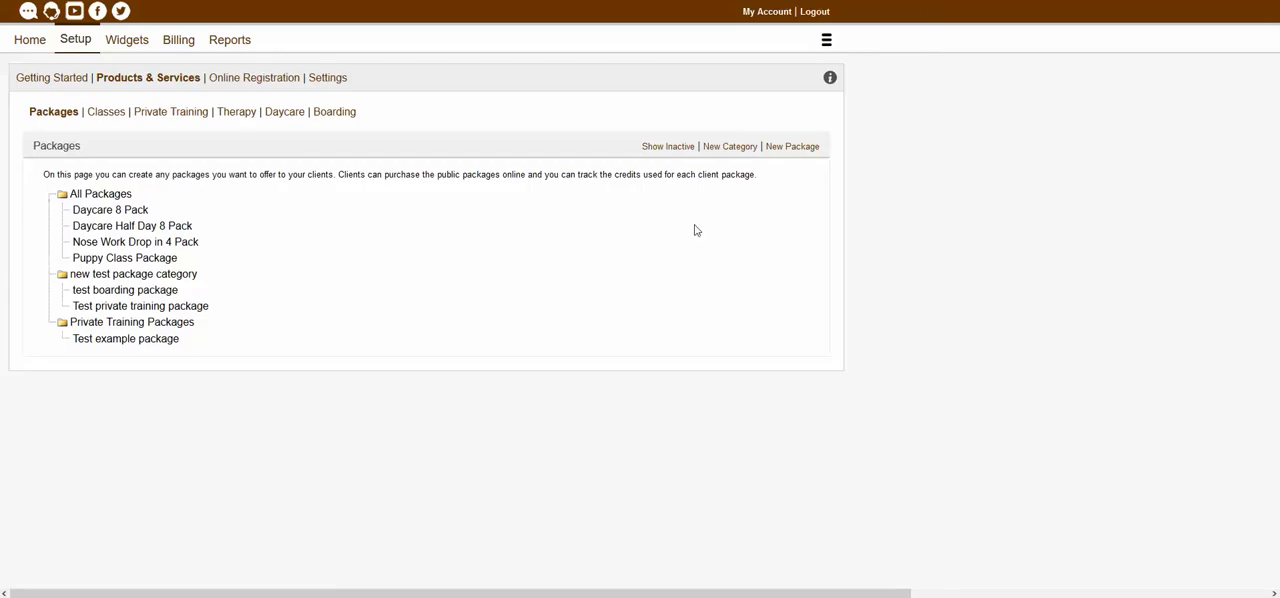
left_click(158, 341)
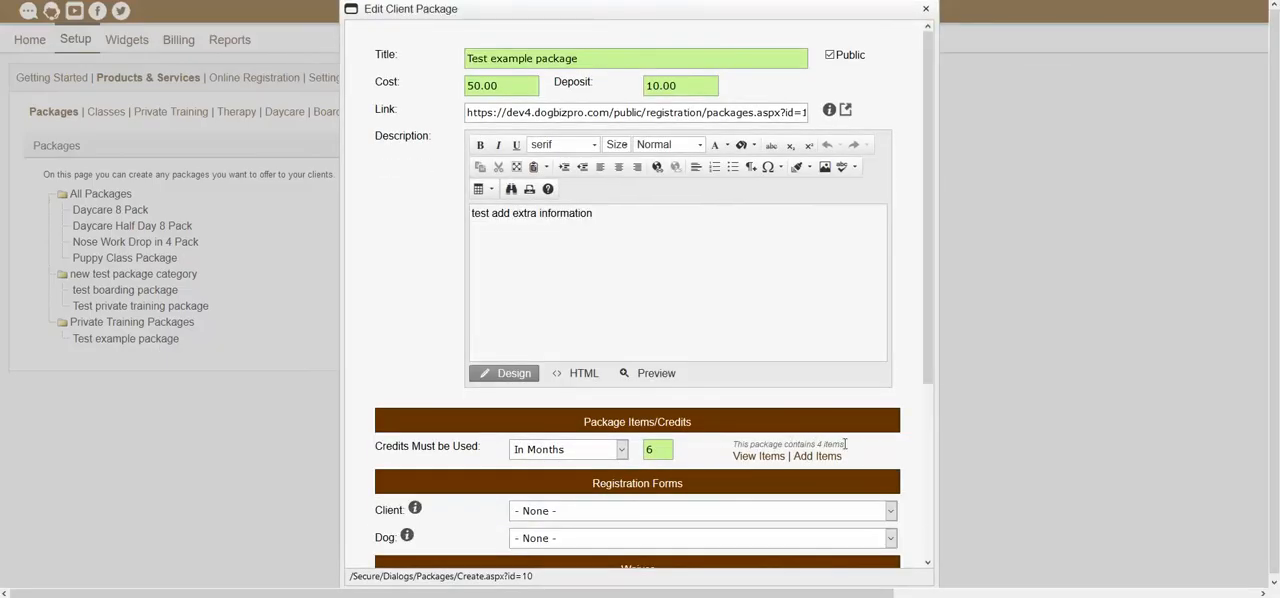
left_click(926, 10)
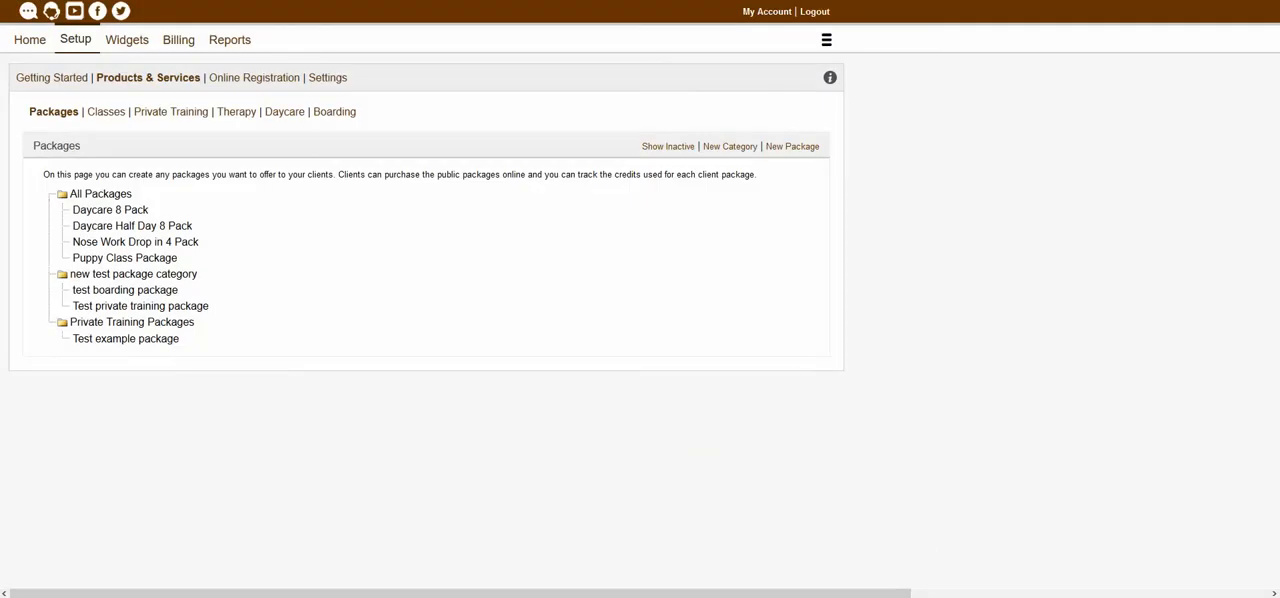